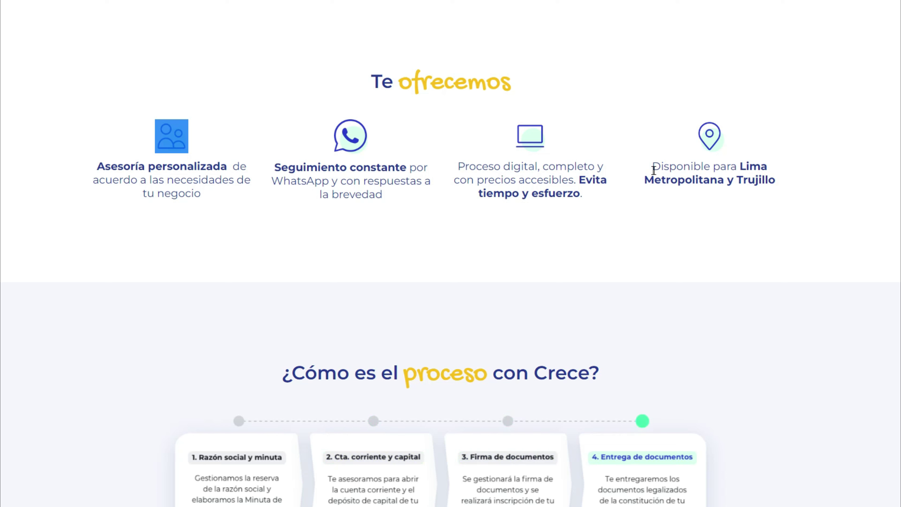
- Review the service availability note and the benefits table comparing Crece with traditional notaries, including the starting payment and incorporation time
{"action": "left_click_drag", "start_coordinate": [651, 169], "coordinate": [759, 166]}
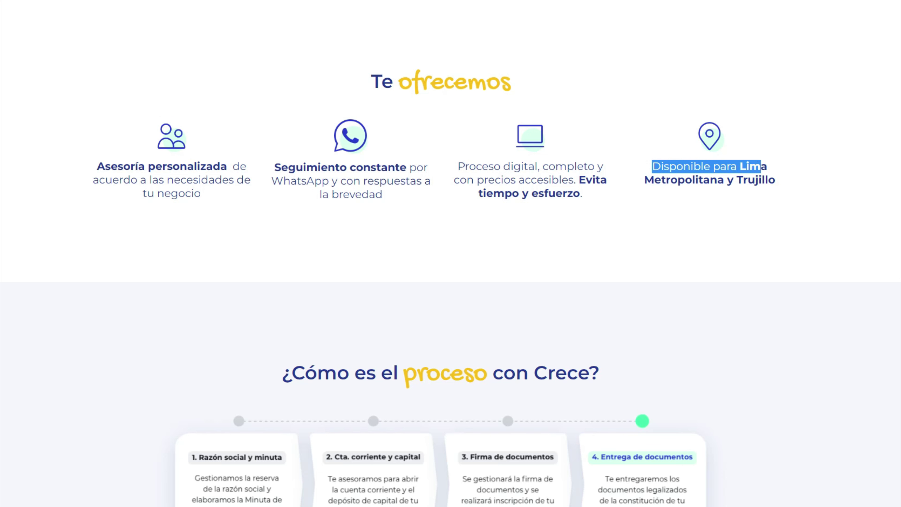
{"action": "scroll", "coordinate": [450, 254], "scroll_direction": "down", "scroll_amount": 20}
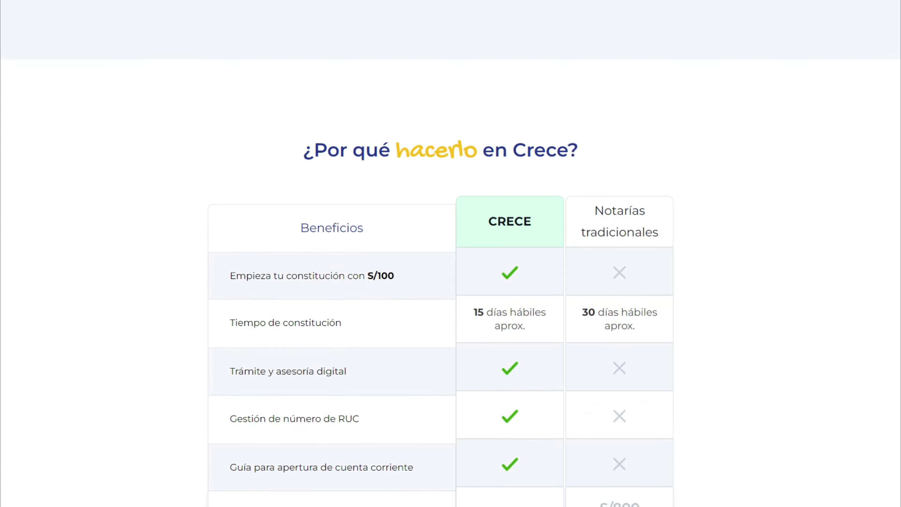
{"action": "left_click_drag", "start_coordinate": [401, 125], "coordinate": [247, 120]}
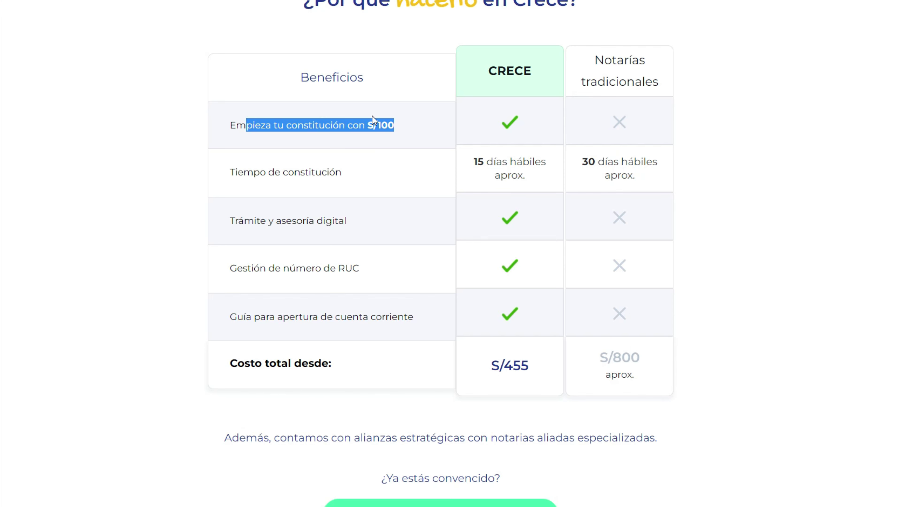
{"action": "left_click", "coordinate": [379, 116]}
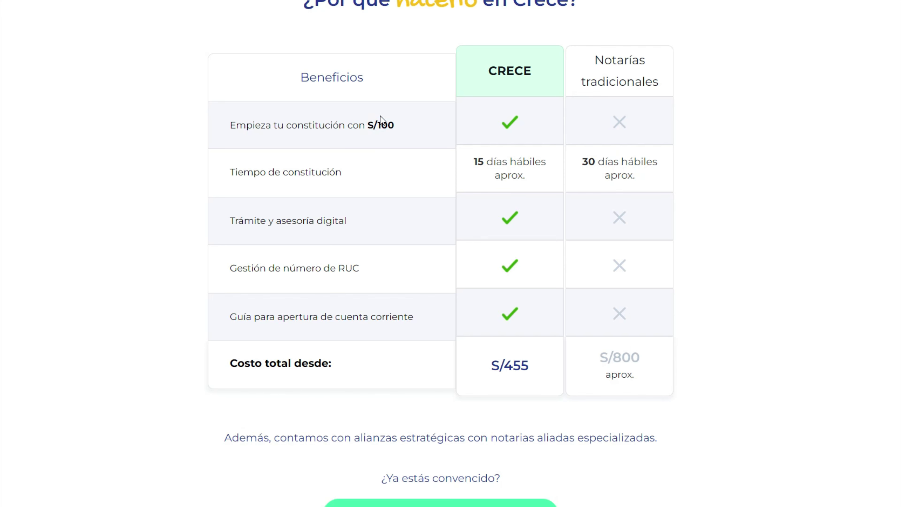
{"action": "left_click_drag", "start_coordinate": [471, 164], "coordinate": [542, 172]}
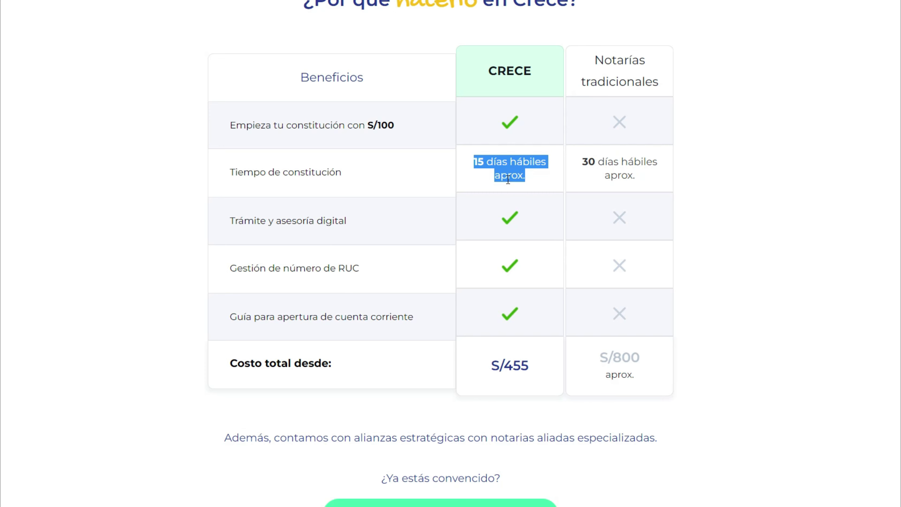
{"action": "scroll", "coordinate": [508, 195], "scroll_direction": "down", "scroll_amount": 2}
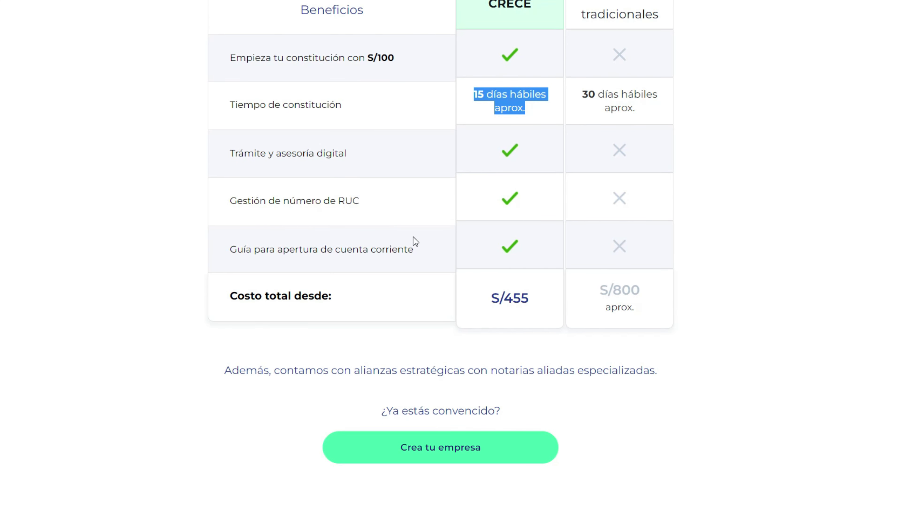
- Read the list of deliverables in the "¿Qué Obtendrás?" section, from the Razón social reservation to the RUC number
{"action": "scroll", "coordinate": [445, 236], "scroll_direction": "down", "scroll_amount": 14}
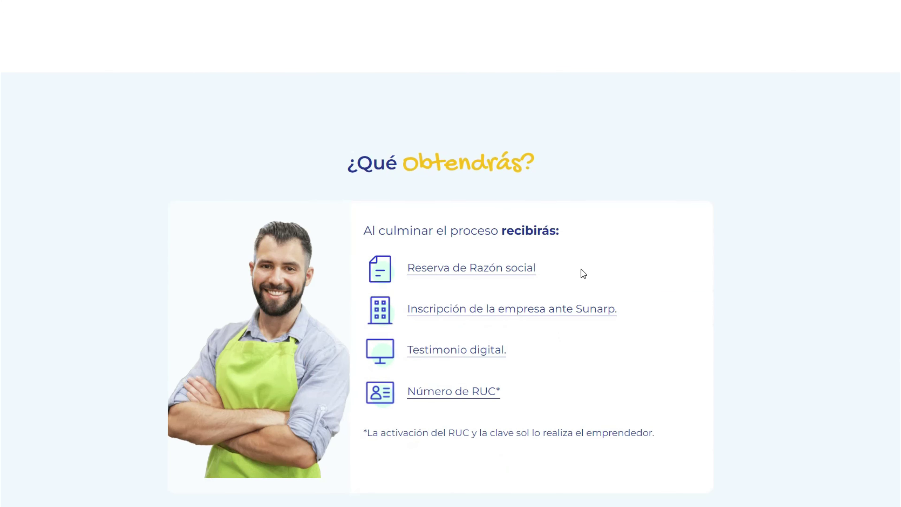
{"action": "scroll", "coordinate": [582, 271], "scroll_direction": "down", "scroll_amount": 4}
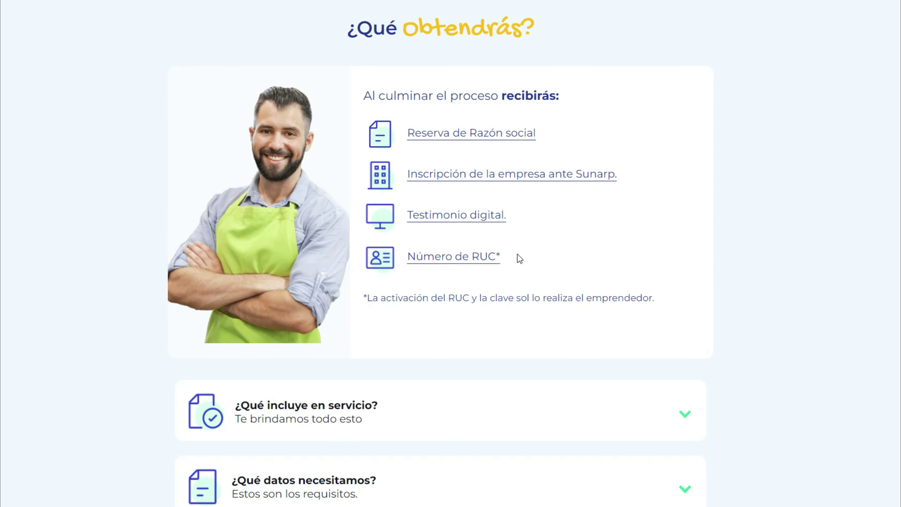
{"action": "left_click_drag", "start_coordinate": [516, 254], "coordinate": [408, 256]}
{"action": "left_click_drag", "start_coordinate": [544, 214], "coordinate": [412, 220]}
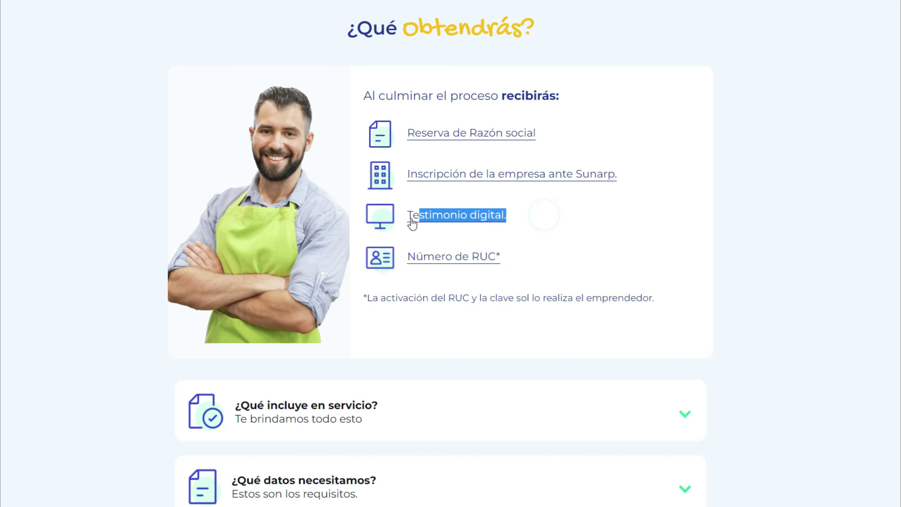
{"action": "left_click_drag", "start_coordinate": [636, 175], "coordinate": [409, 177]}
{"action": "left_click", "coordinate": [719, 188]}
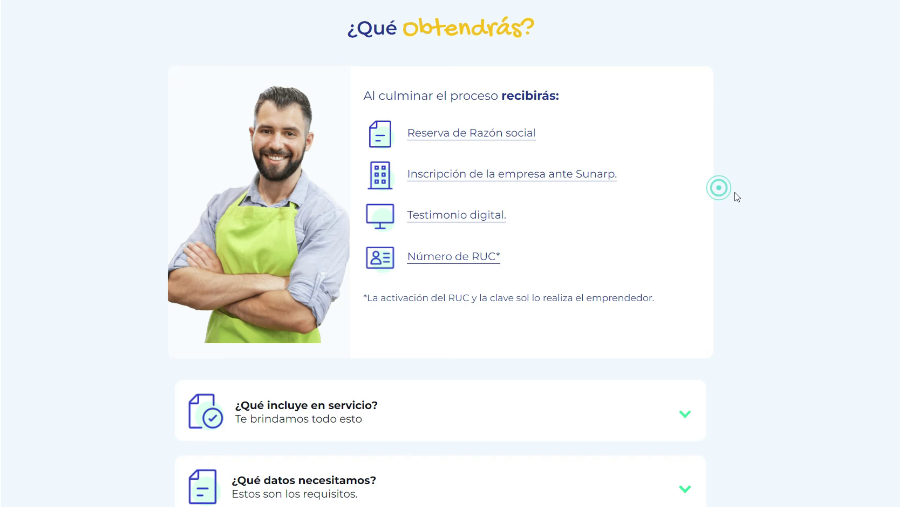
- Expand "¿Qué incluye en servicio?" and read what the service covers
{"action": "scroll", "coordinate": [738, 206], "scroll_direction": "down", "scroll_amount": 4}
{"action": "left_click", "coordinate": [685, 278]}
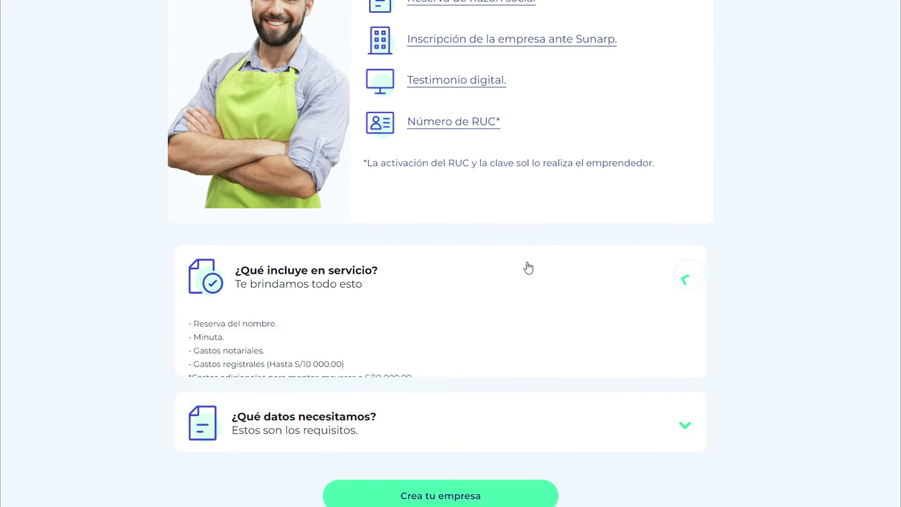
{"action": "scroll", "coordinate": [352, 247], "scroll_direction": "down", "scroll_amount": 2}
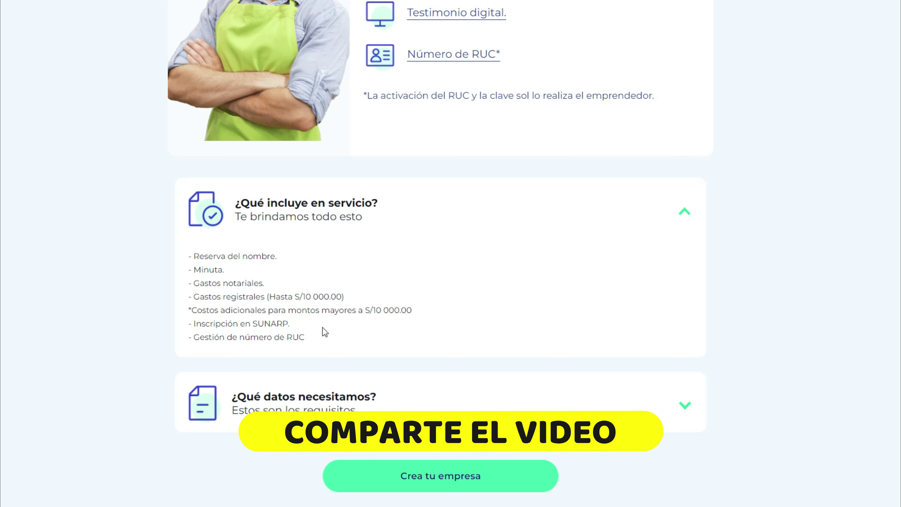
{"action": "scroll", "coordinate": [330, 325], "scroll_direction": "down", "scroll_amount": 4}
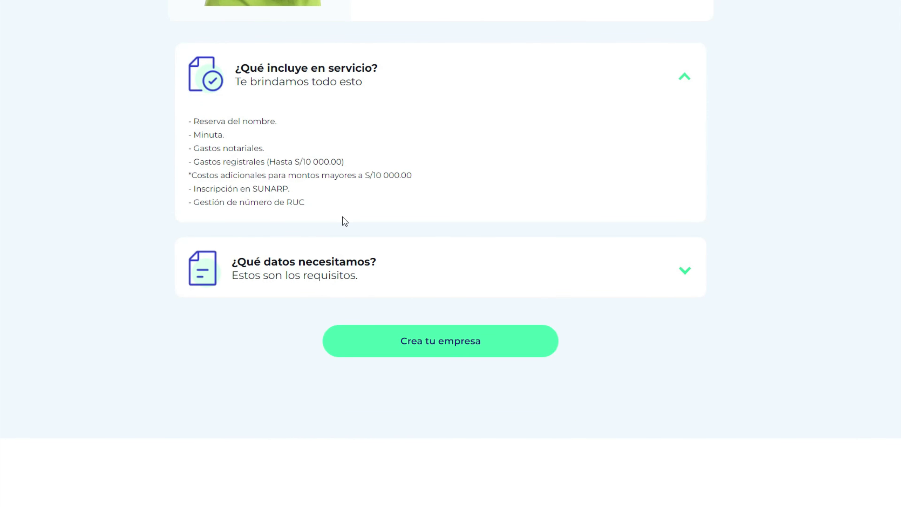
- Expand "¿Qué datos necesitamos?" and read the requirements for the company and its partners
{"action": "scroll", "coordinate": [342, 219], "scroll_direction": "down", "scroll_amount": 4}
{"action": "left_click", "coordinate": [338, 144]}
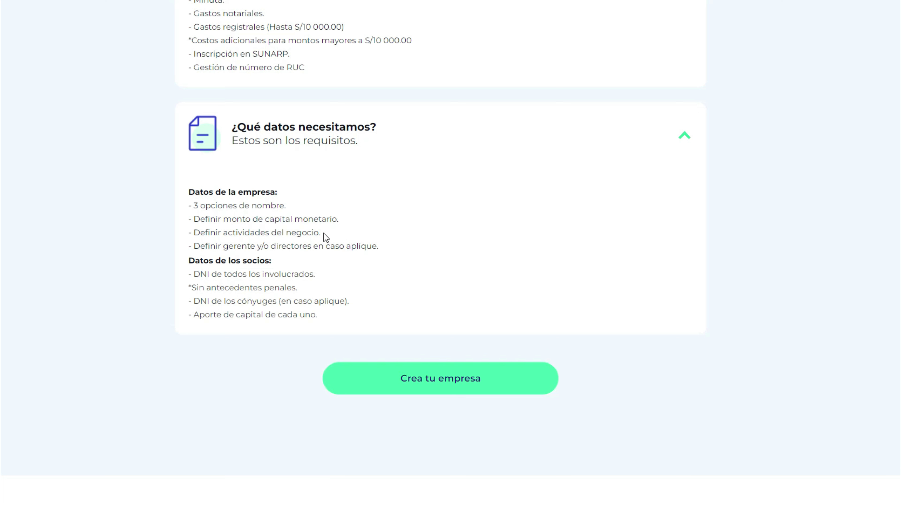
{"action": "left_click_drag", "start_coordinate": [323, 233], "coordinate": [277, 245]}
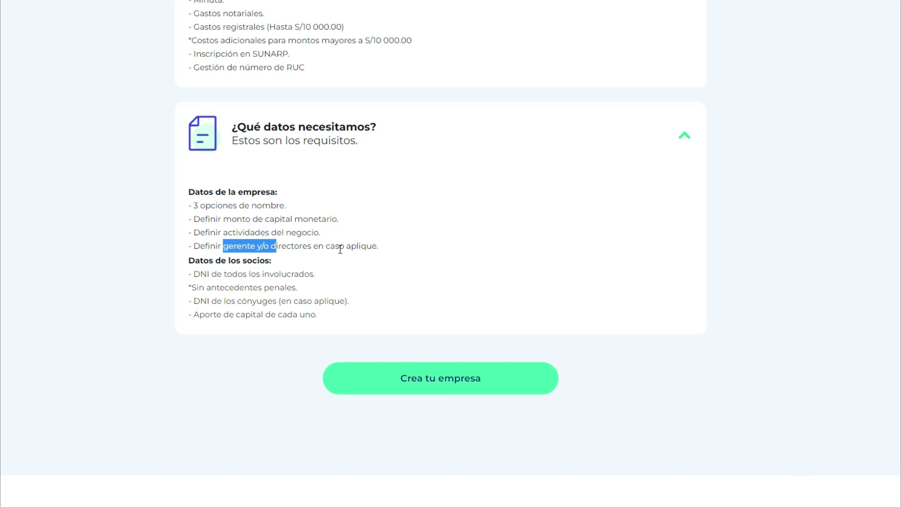
{"action": "left_click_drag", "start_coordinate": [331, 246], "coordinate": [388, 251]}
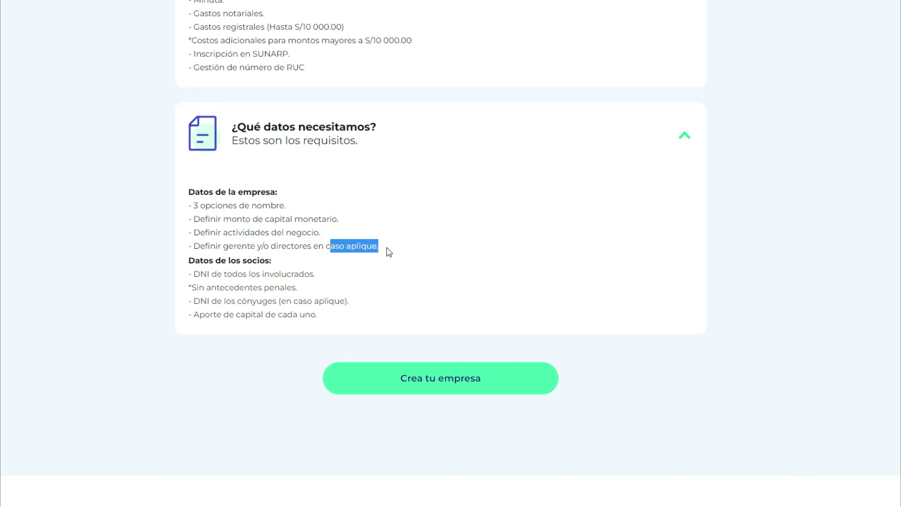
{"action": "left_click", "coordinate": [202, 276]}
{"action": "left_click_drag", "start_coordinate": [210, 275], "coordinate": [191, 282]}
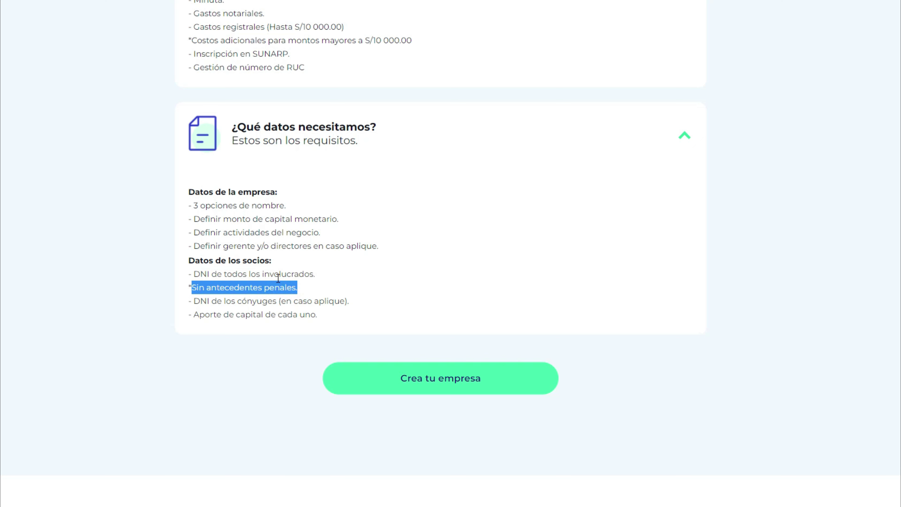
{"action": "left_click", "coordinate": [301, 287]}
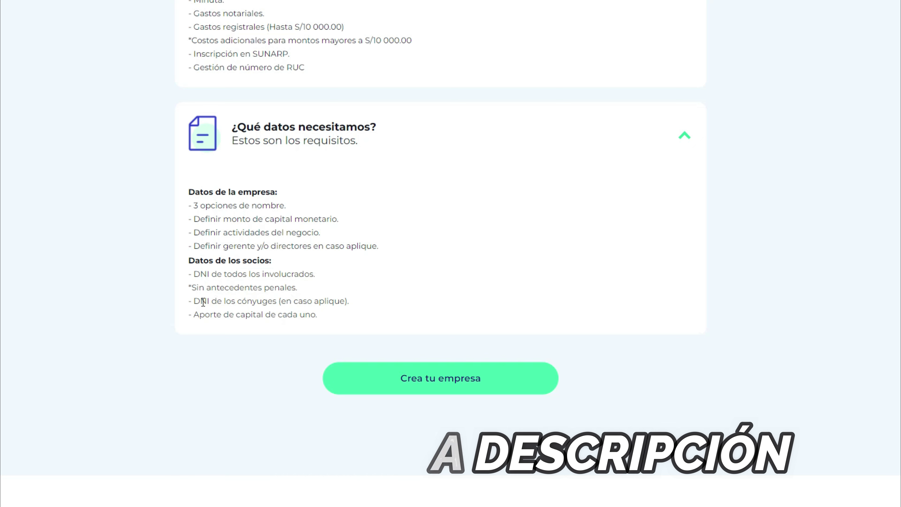
{"action": "left_click_drag", "start_coordinate": [196, 300], "coordinate": [210, 317]}
{"action": "left_click", "coordinate": [357, 305]}
- Look through the BCP relationship, customer opinions and frequently asked questions sections, down to the WhatsApp contact option
{"action": "scroll", "coordinate": [187, 338], "scroll_direction": "down", "scroll_amount": 15}
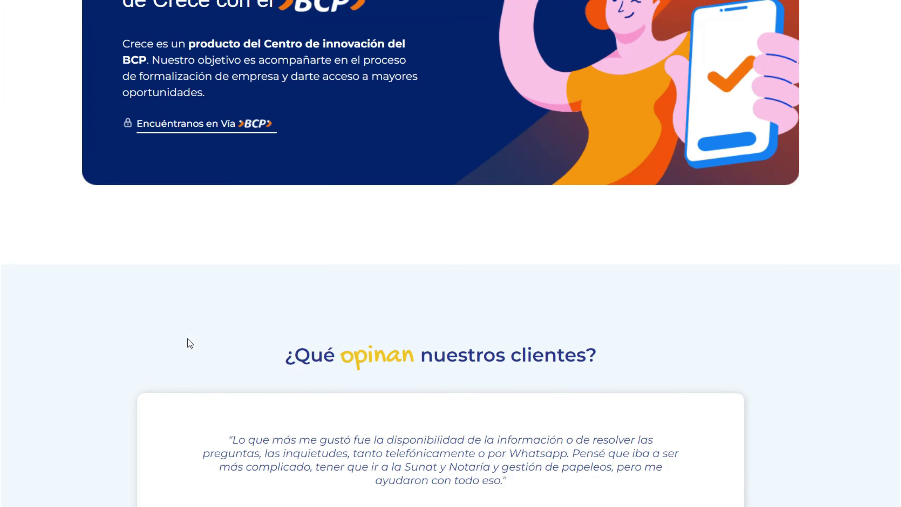
{"action": "scroll", "coordinate": [188, 338], "scroll_direction": "down", "scroll_amount": 5}
{"action": "scroll", "coordinate": [187, 338], "scroll_direction": "up", "scroll_amount": 5}
{"action": "scroll", "coordinate": [406, 282], "scroll_direction": "down", "scroll_amount": 9}
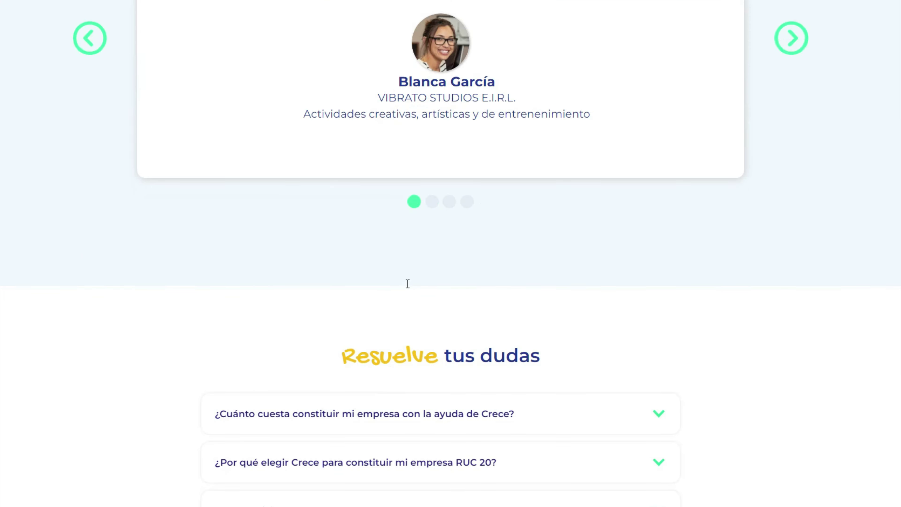
{"action": "scroll", "coordinate": [408, 284], "scroll_direction": "down", "scroll_amount": 6}
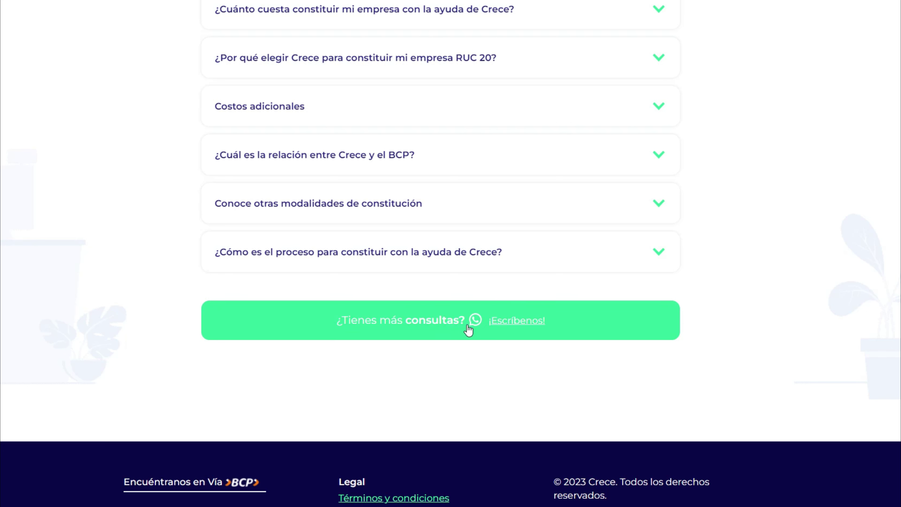
- Go back to the page's main banner and start the "Crea tu empresa" form
{"action": "scroll", "coordinate": [607, 350], "scroll_direction": "up", "scroll_amount": 6}
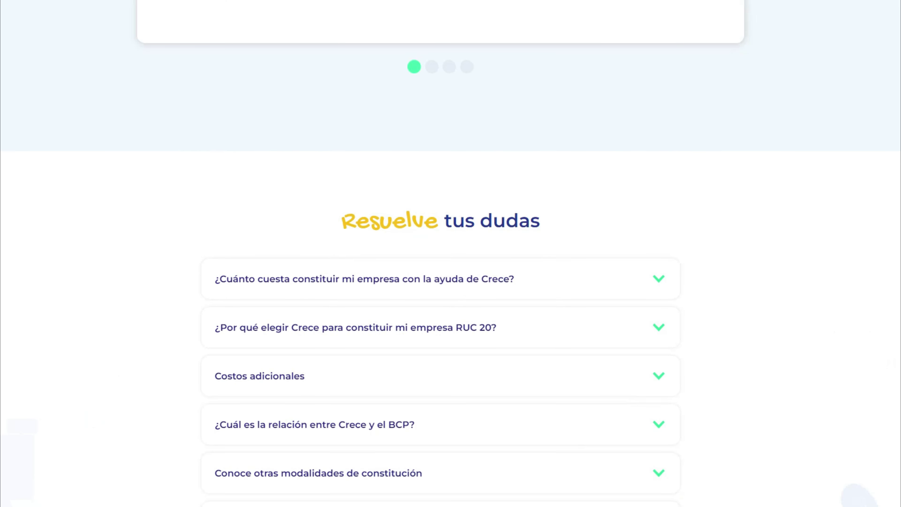
{"action": "scroll", "coordinate": [607, 351], "scroll_direction": "up", "scroll_amount": 10}
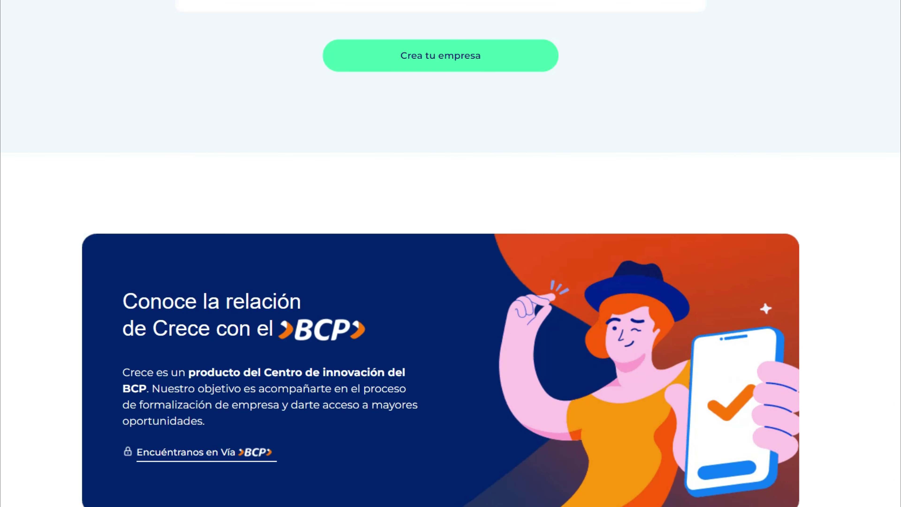
{"action": "scroll", "coordinate": [470, 325], "scroll_direction": "up", "scroll_amount": 15}
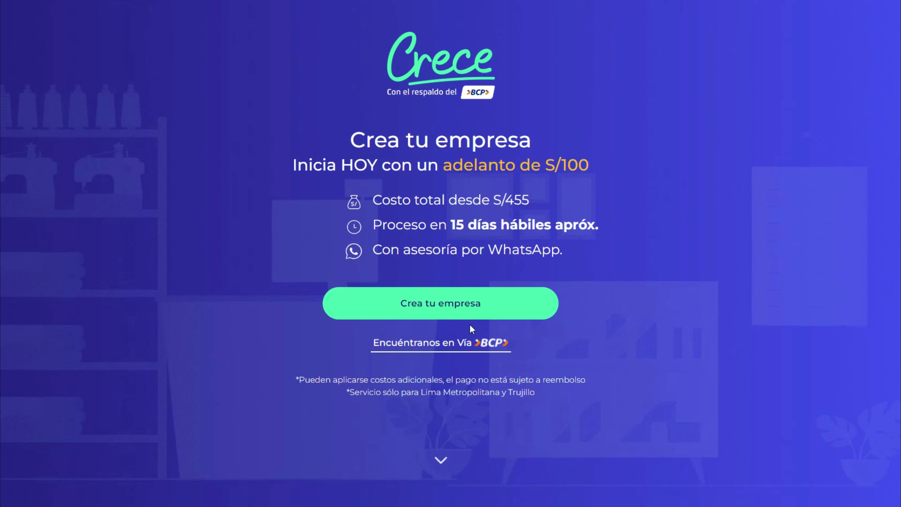
{"action": "left_click", "coordinate": [442, 300]}
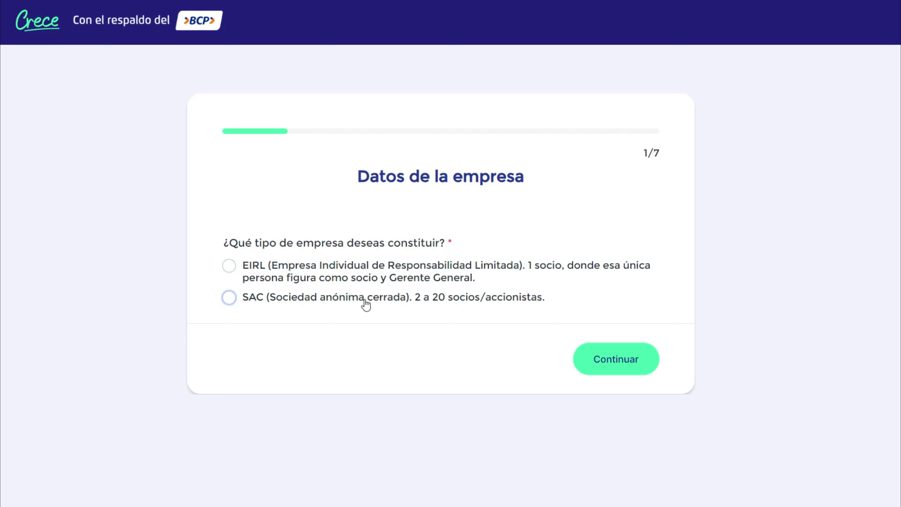
- Choose SAC (Sociedad anónima cerrada) as the company type with 2 partners, and continue to the business activities question
{"action": "left_click", "coordinate": [230, 299]}
{"action": "scroll", "coordinate": [420, 345], "scroll_direction": "down", "scroll_amount": 4}
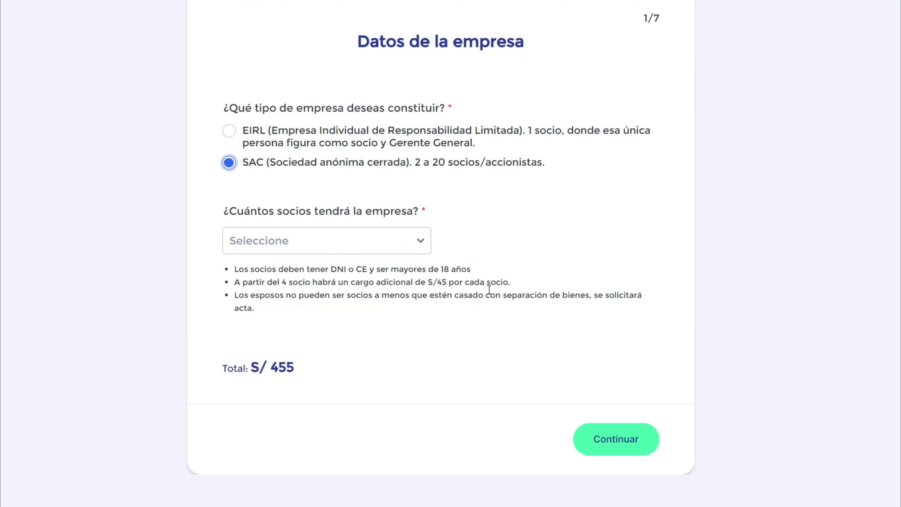
{"action": "left_click", "coordinate": [417, 238]}
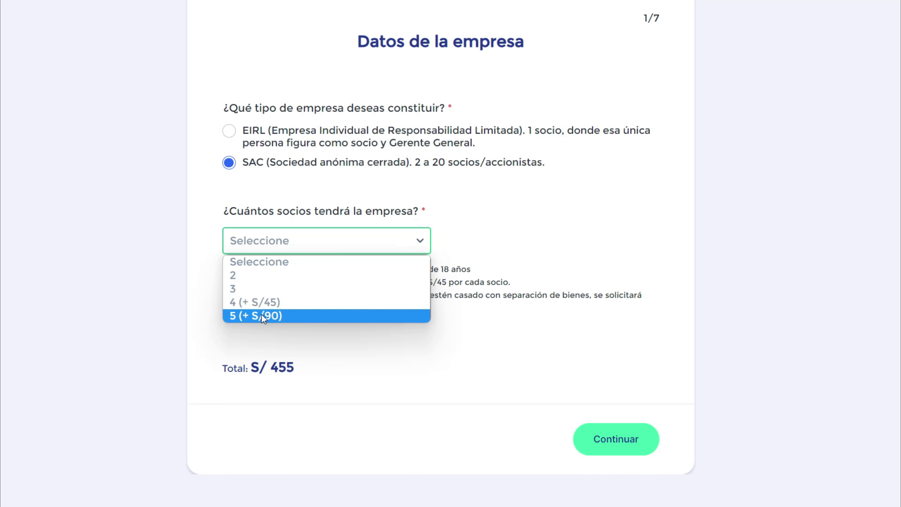
{"action": "left_click", "coordinate": [268, 280]}
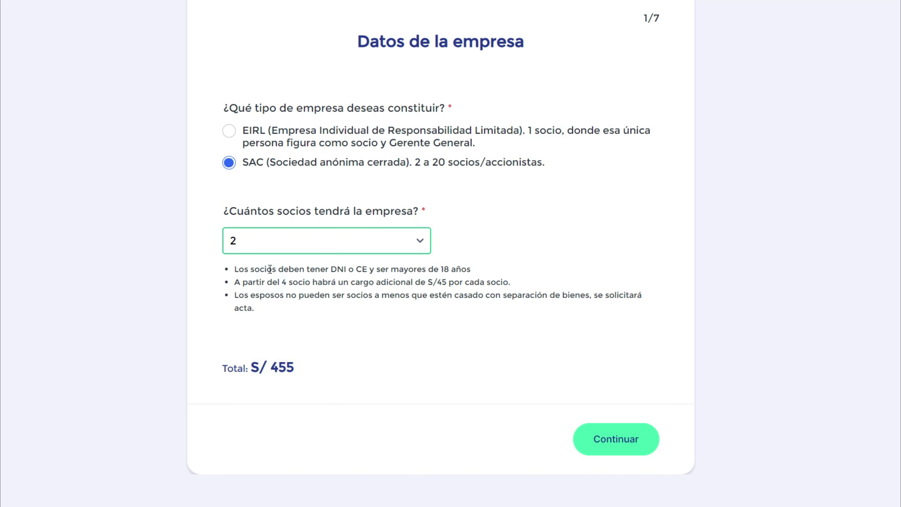
{"action": "left_click_drag", "start_coordinate": [289, 269], "coordinate": [351, 272]}
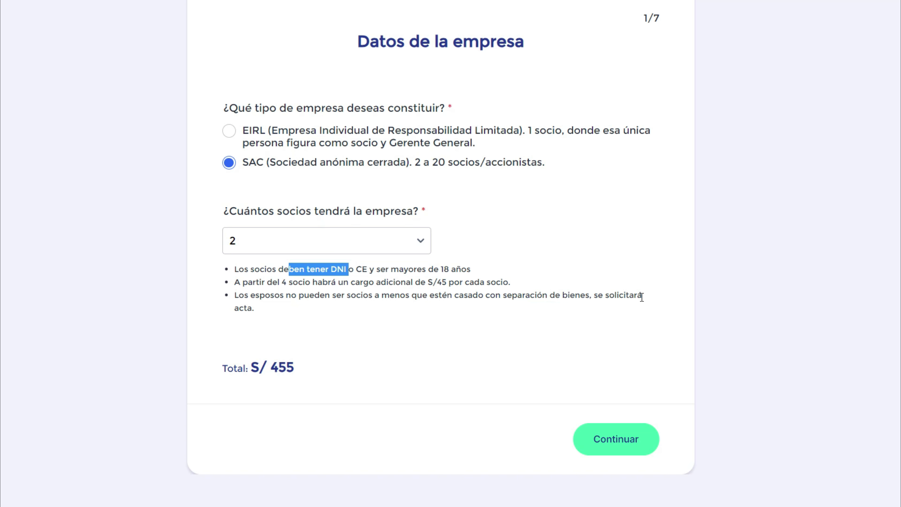
{"action": "left_click", "coordinate": [600, 440]}
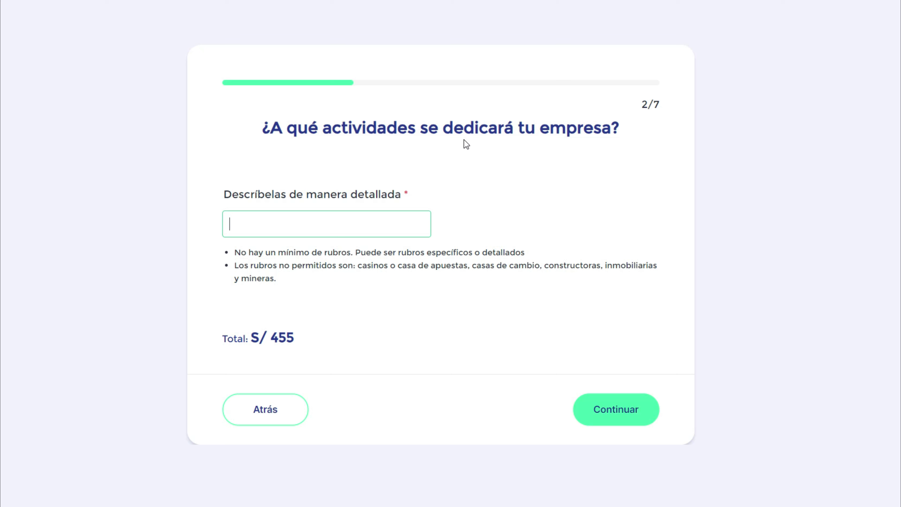